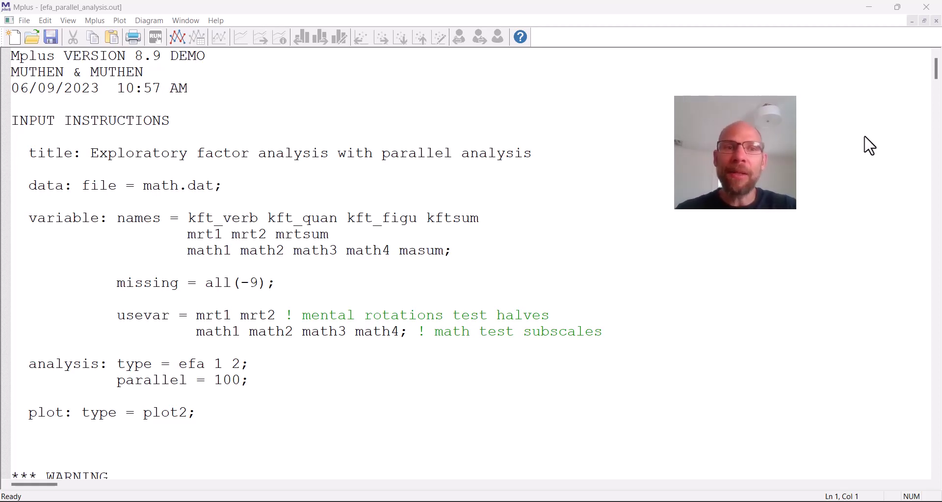
# Review the usevar list in the input instructions, covering the mental rotations test halves and the math test subscales
pyautogui.scroll(-2, 518, 201)
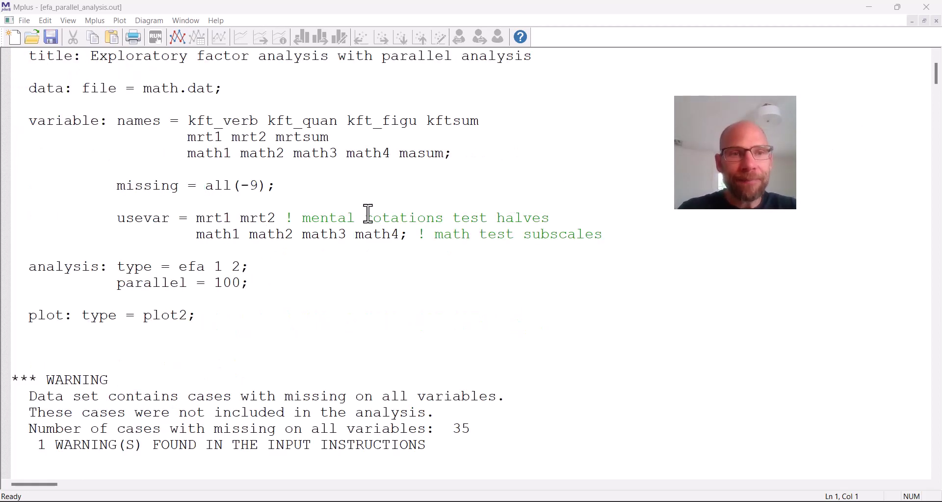
pyautogui.scroll(-2, 353, 185)
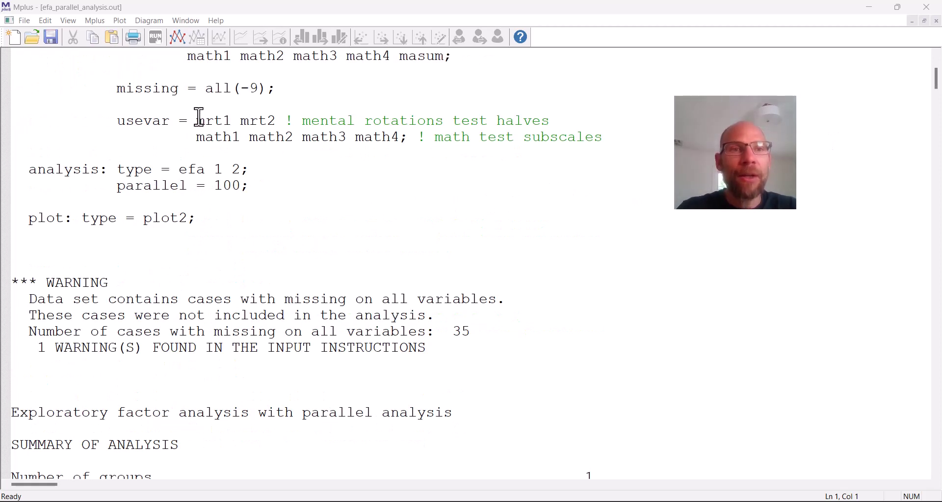
pyautogui.moveTo(199, 120); pyautogui.dragTo(489, 121)
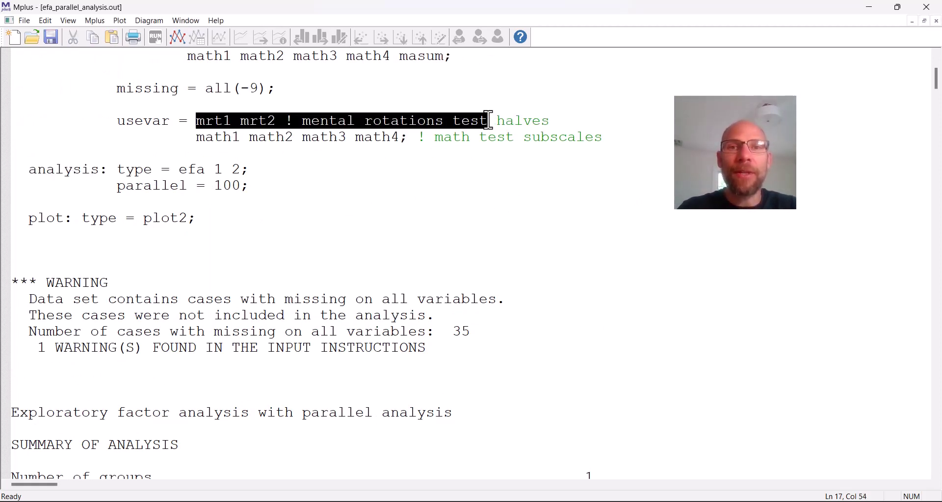
pyautogui.moveTo(196, 138); pyautogui.dragTo(524, 143)
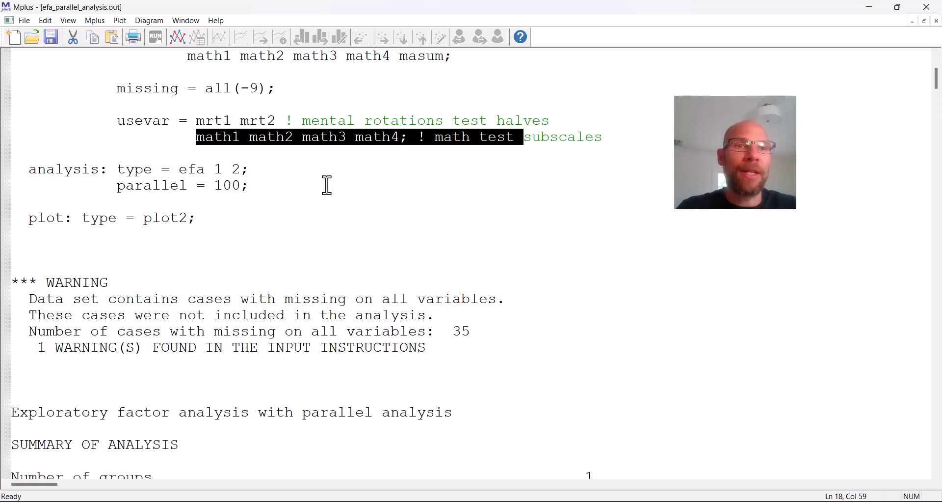
# Examine the exploratory factor analysis type setting and its minimum and maximum number of factors
pyautogui.moveTo(118, 169); pyautogui.dragTo(242, 169)
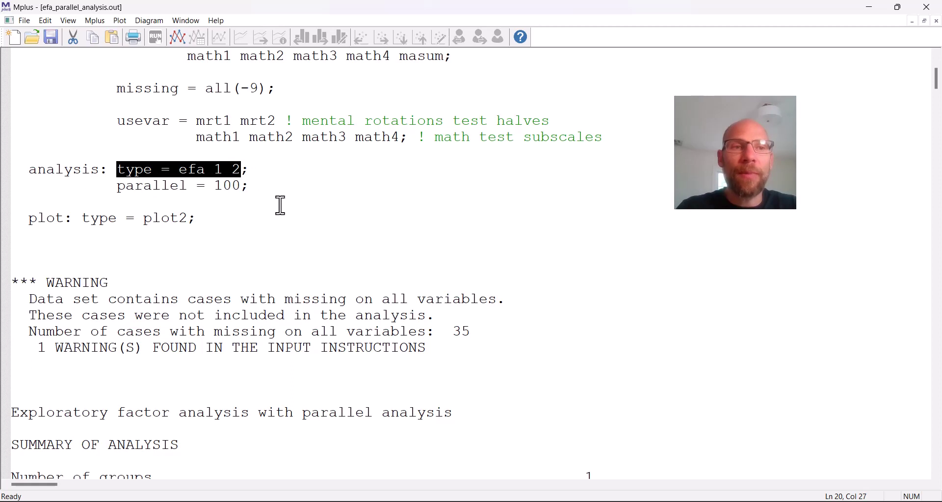
pyautogui.click(217, 169)
pyautogui.moveTo(216, 170); pyautogui.dragTo(244, 170)
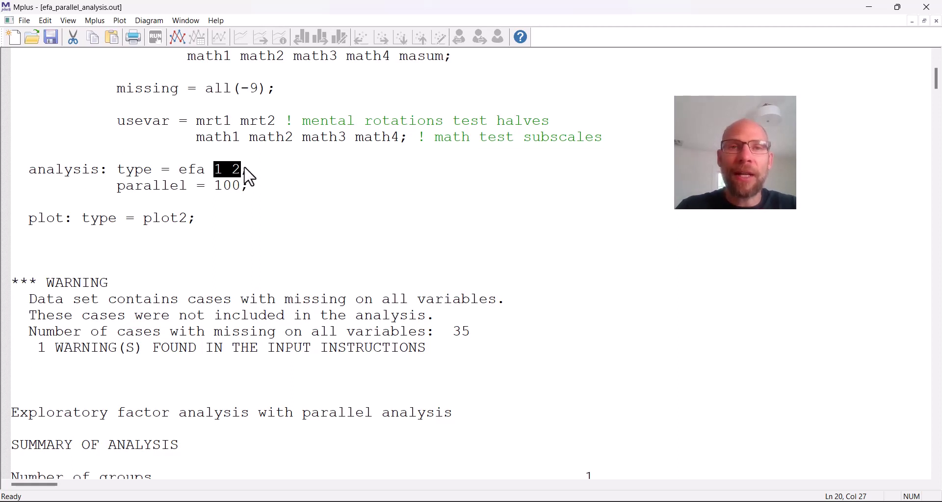
pyautogui.click(216, 169)
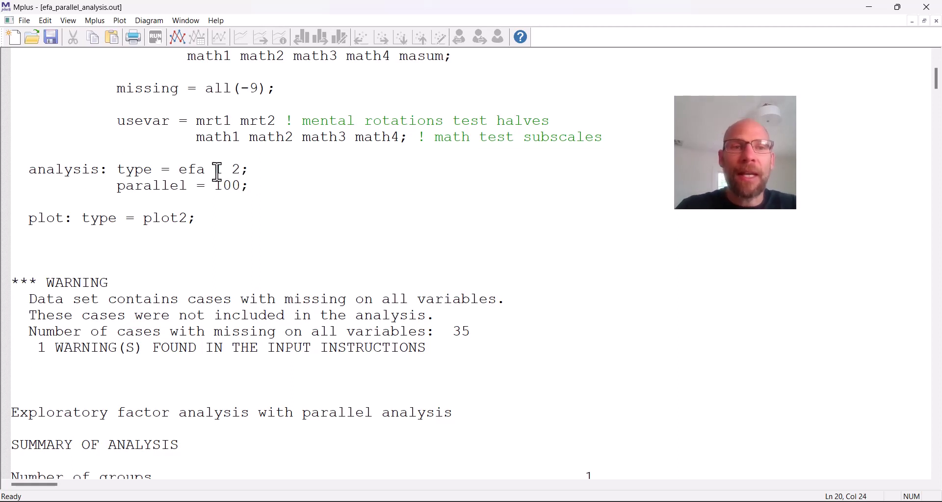
pyautogui.hotkey('shift', 'Right')
pyautogui.doubleClick(235, 170)
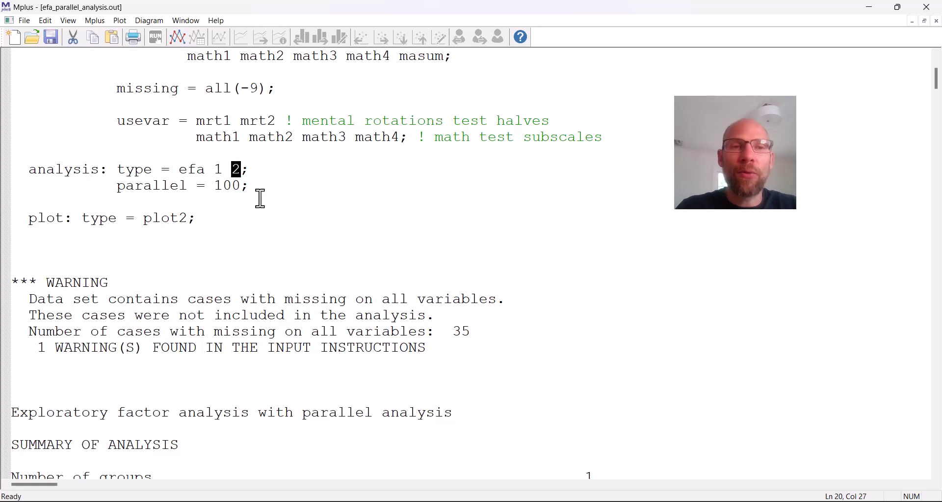
# Examine the parallel analysis setting together with the variables used and the plot command in the input instructions
pyautogui.moveTo(118, 185); pyautogui.dragTo(250, 191)
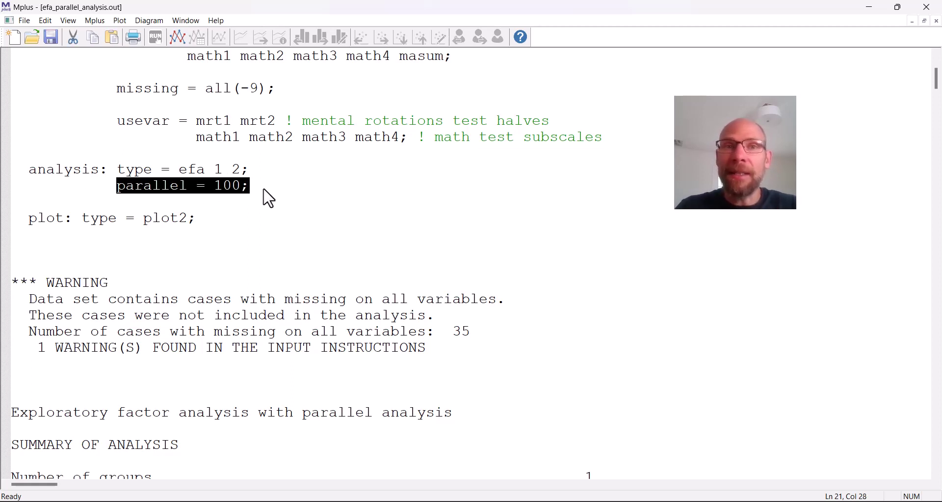
pyautogui.click(228, 192)
pyautogui.moveTo(219, 188); pyautogui.dragTo(246, 186)
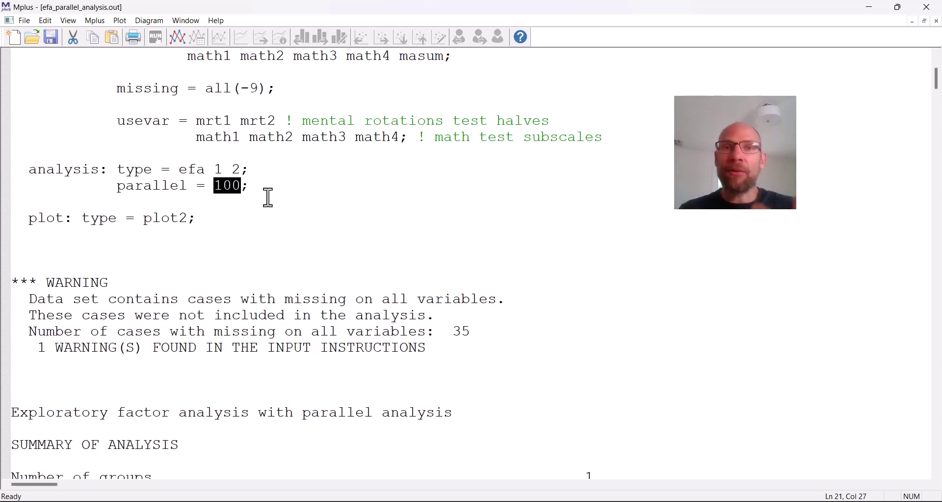
pyautogui.moveTo(196, 120); pyautogui.dragTo(400, 143)
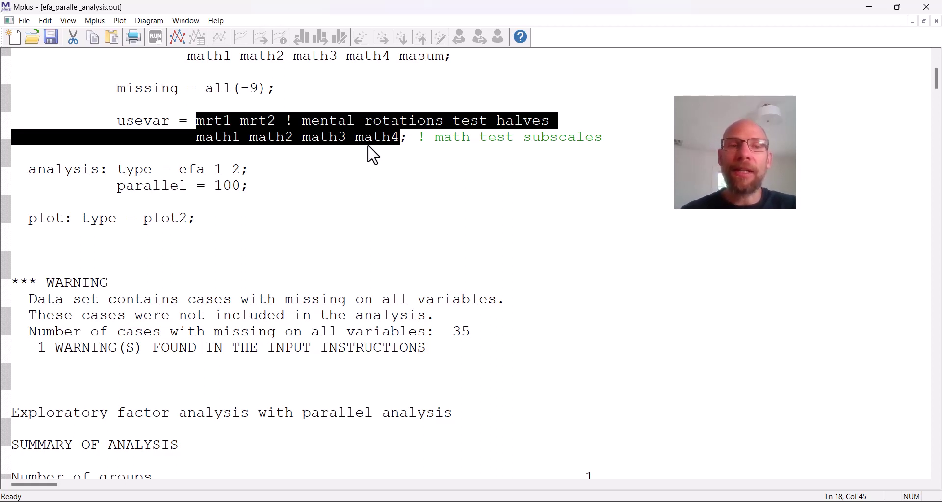
pyautogui.moveTo(28, 219); pyautogui.dragTo(204, 224)
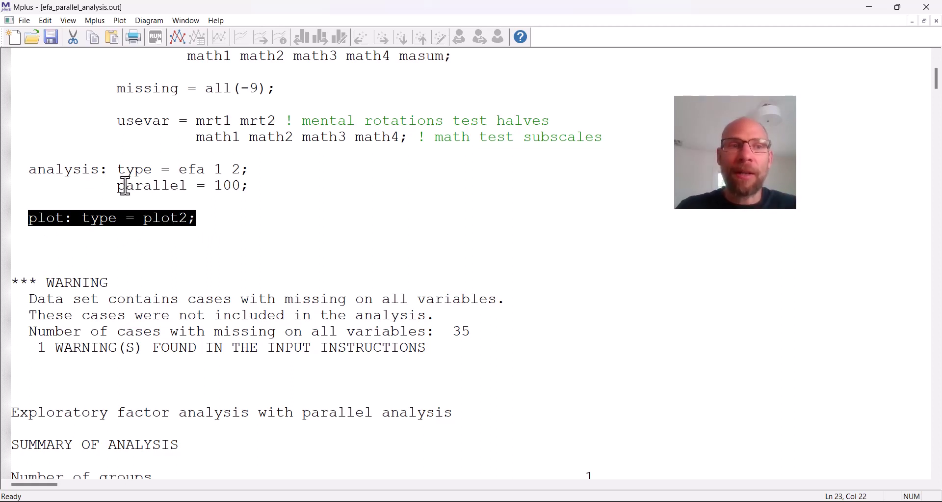
pyautogui.moveTo(120, 191); pyautogui.dragTo(249, 197)
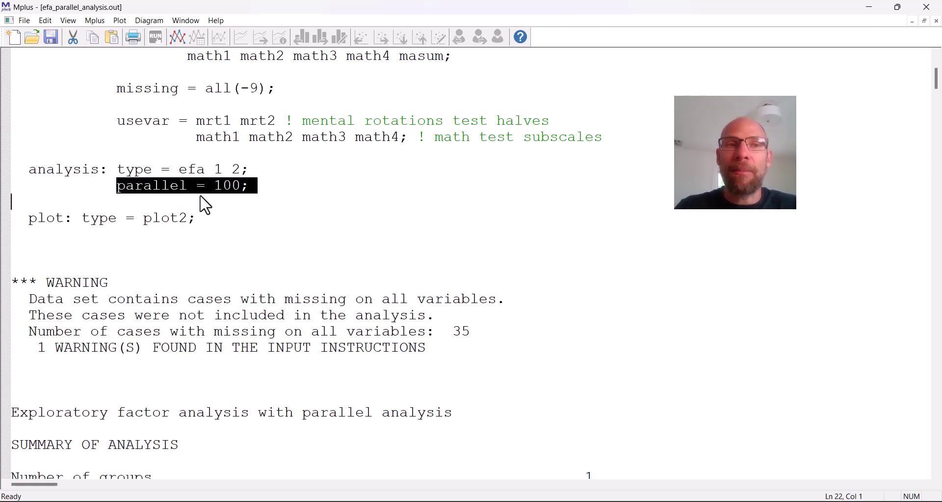
# View the plot of eigenvalues for exploratory factor analysis
pyautogui.click(121, 22)
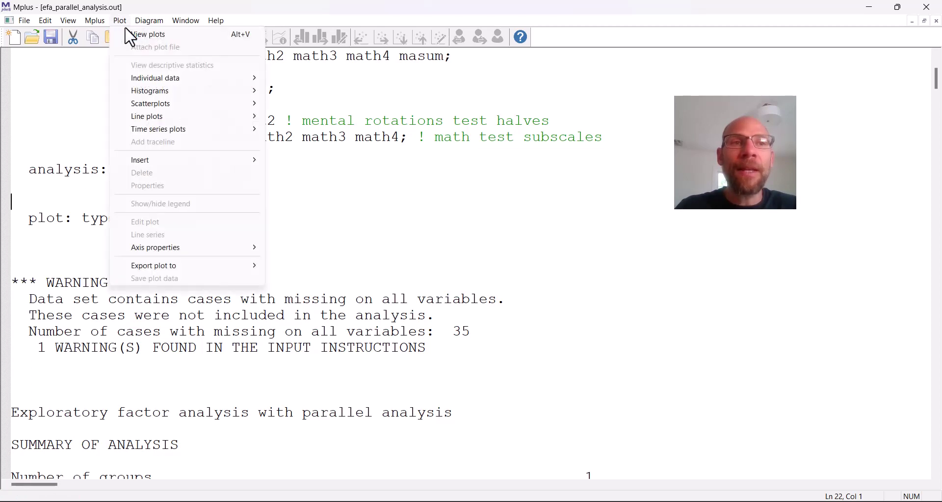
pyautogui.click(132, 34)
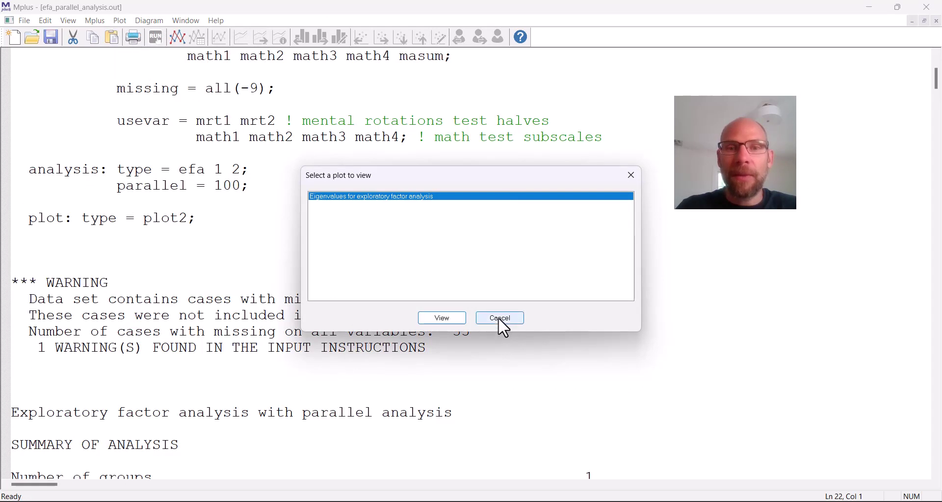
pyautogui.click(447, 319)
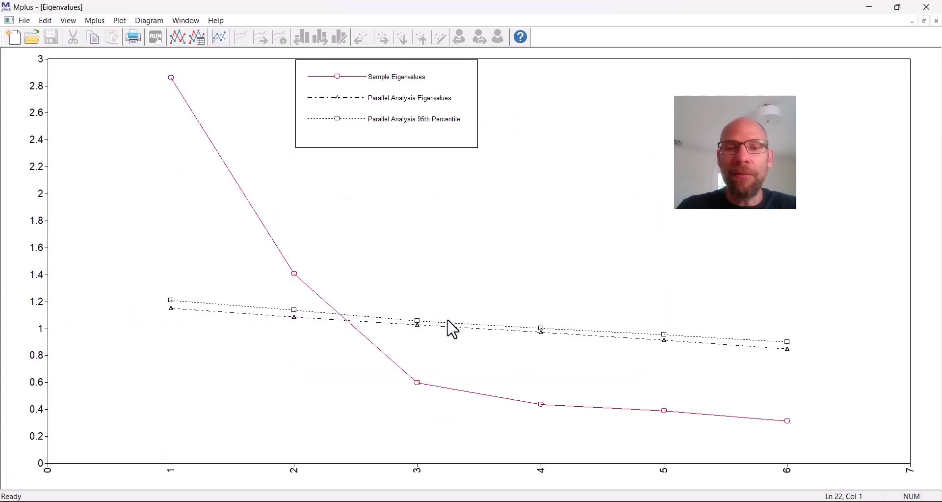
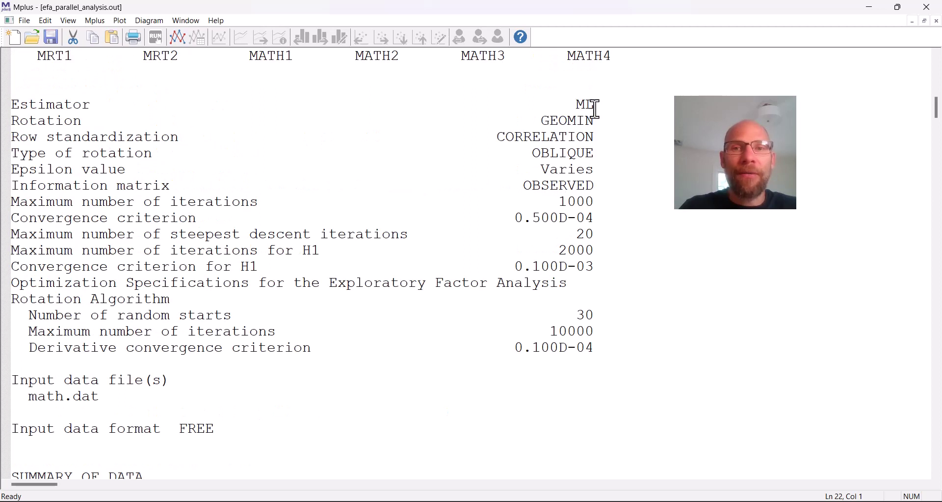
# Check the estimator, rotation method and type of rotation in the output's summary of analysis
pyautogui.moveTo(597, 103); pyautogui.dragTo(4, 109)
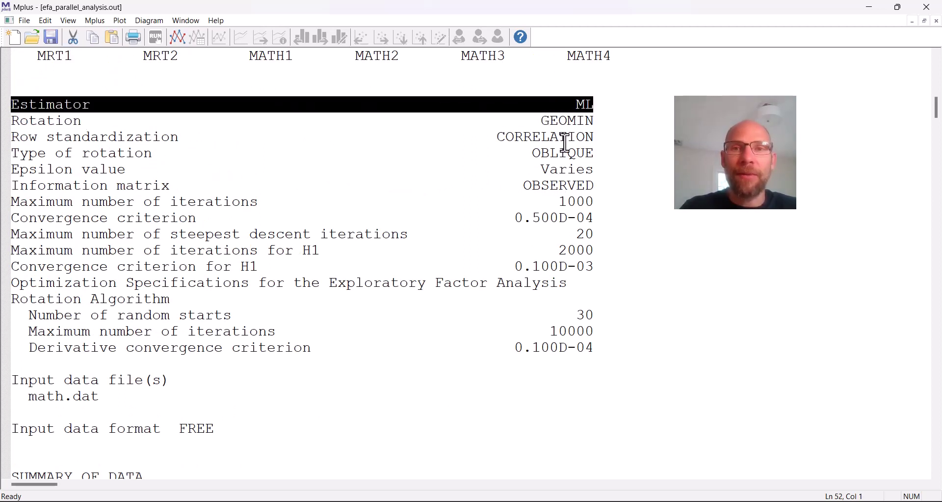
pyautogui.moveTo(601, 153); pyautogui.dragTo(512, 154)
pyautogui.moveTo(594, 120); pyautogui.dragTo(538, 121)
pyautogui.moveTo(589, 154); pyautogui.dragTo(523, 154)
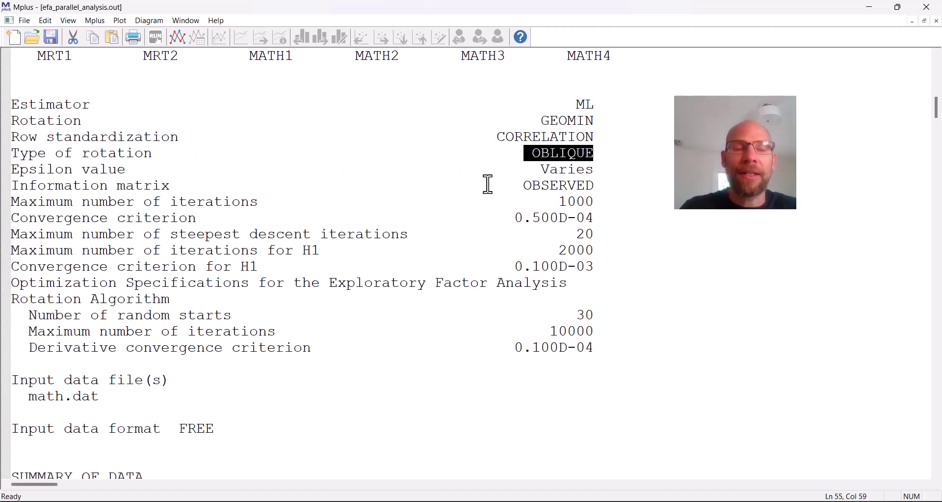
# Compare the chi-square values and p-values of the 1-factor and 2-factor models in the summary of model fit information
pyautogui.scroll(-2, 322, 179)
pyautogui.scroll(-8, 324, 181)
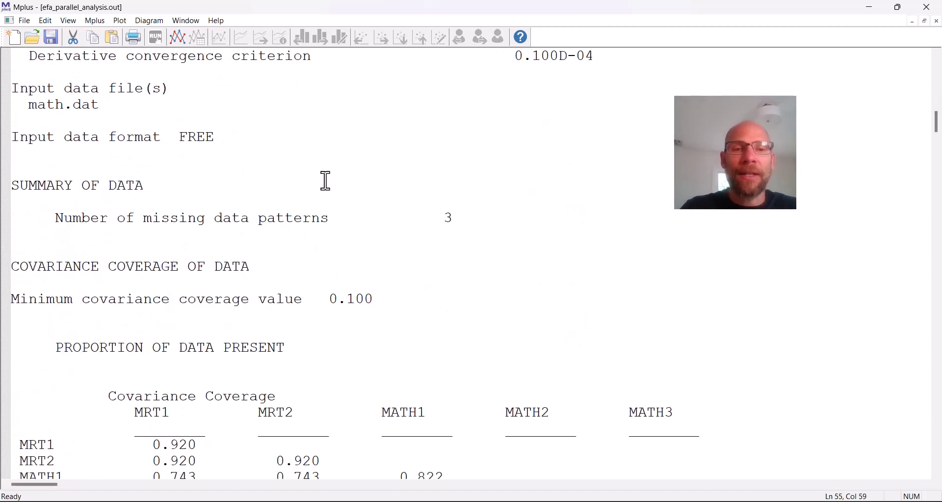
pyautogui.scroll(-13, 325, 180)
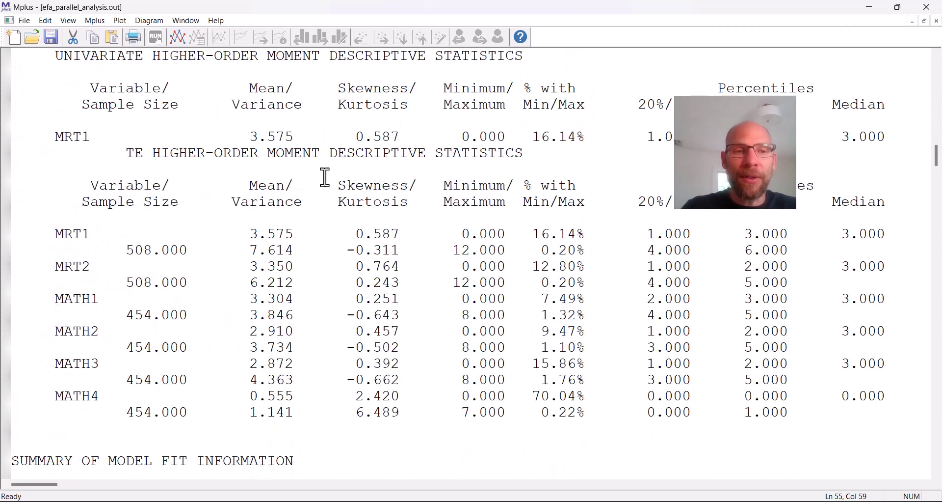
pyautogui.scroll(-2, 326, 177)
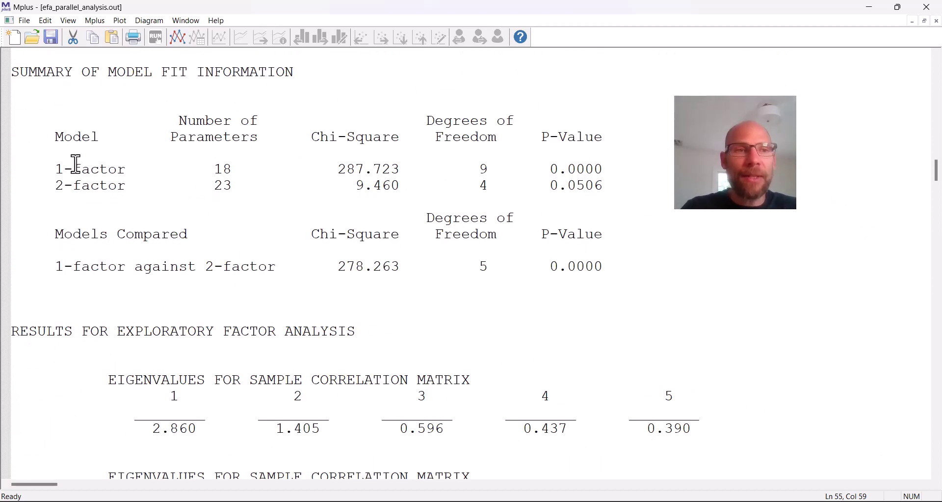
pyautogui.moveTo(54, 172); pyautogui.dragTo(623, 170)
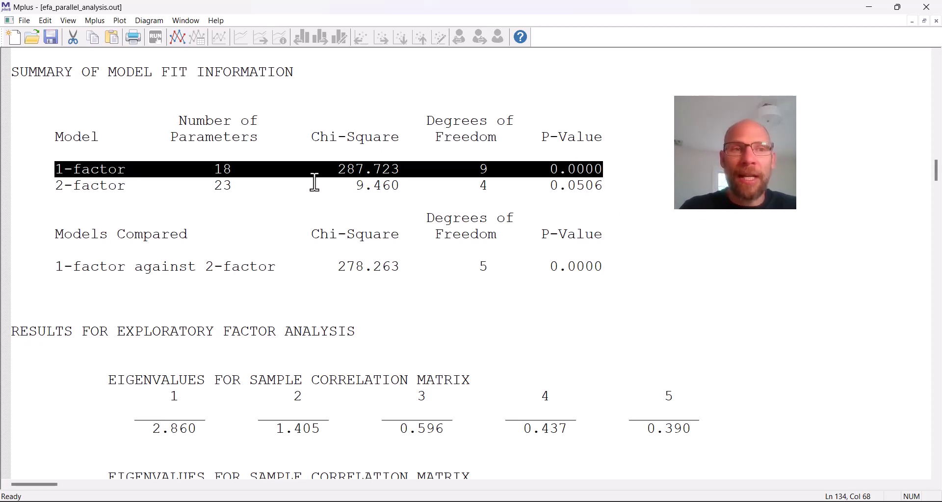
pyautogui.moveTo(57, 190); pyautogui.dragTo(609, 186)
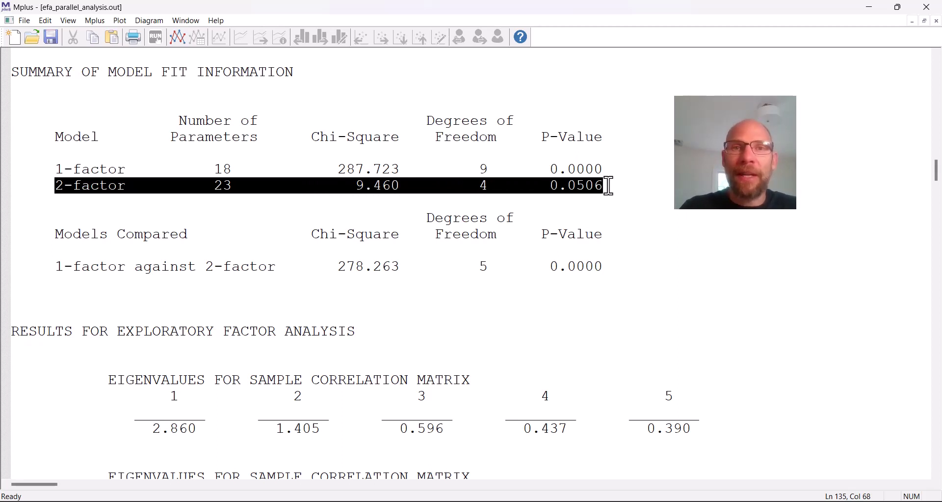
pyautogui.doubleClick(551, 189)
pyautogui.click(549, 189)
pyautogui.moveTo(547, 188); pyautogui.dragTo(612, 194)
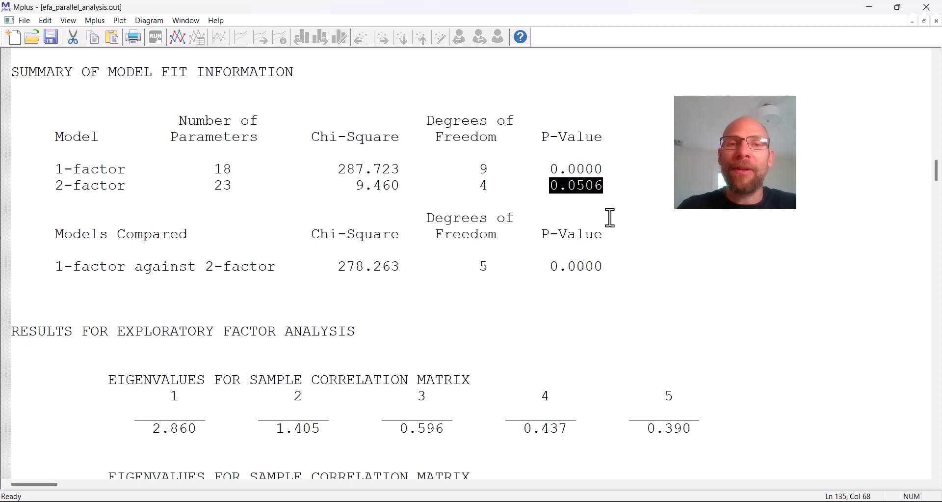
pyautogui.moveTo(355, 186); pyautogui.dragTo(404, 187)
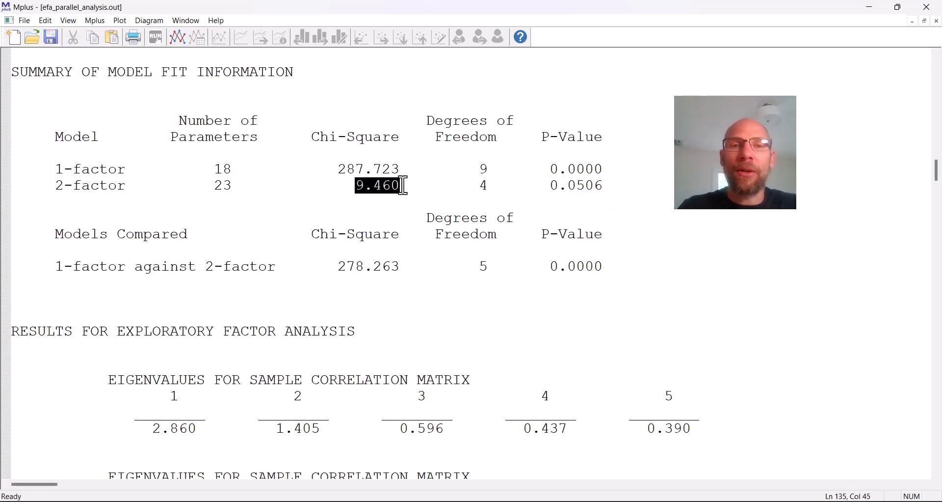
pyautogui.moveTo(340, 174); pyautogui.dragTo(401, 170)
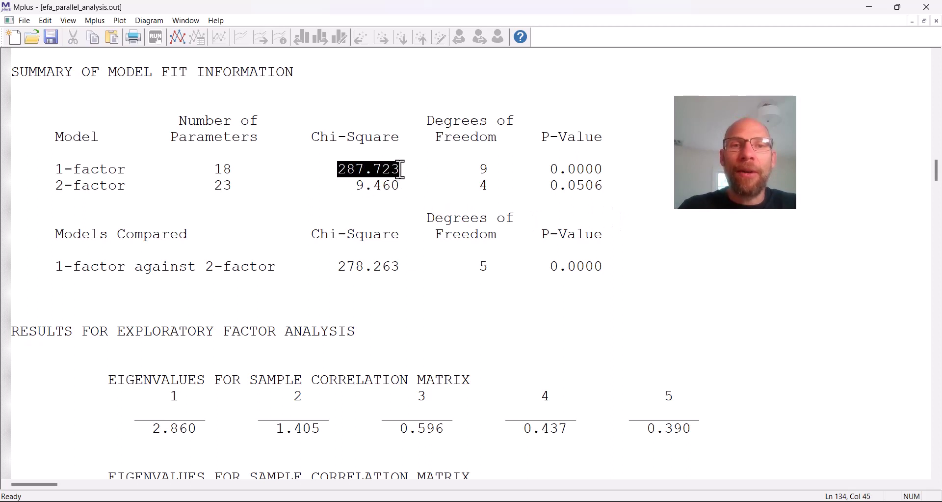
# Examine the chi-square difference test of the 1-factor against the 2-factor model
pyautogui.moveTo(54, 268); pyautogui.dragTo(606, 269)
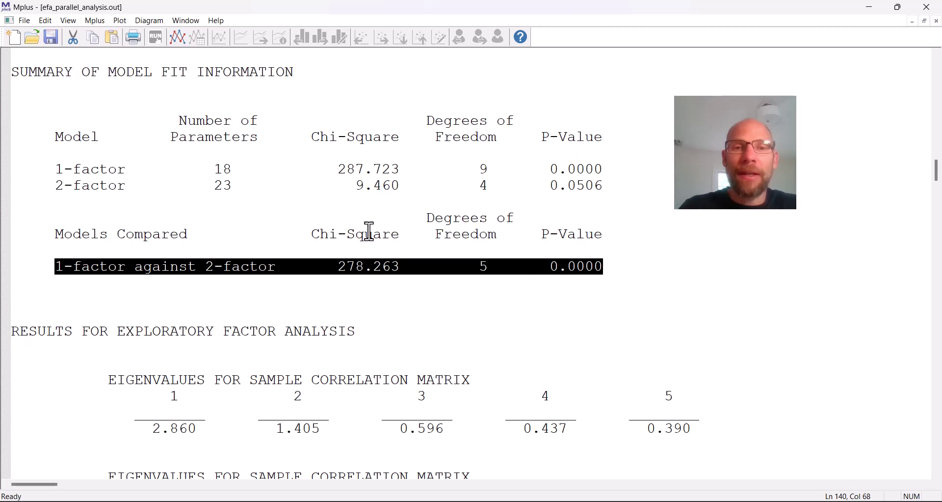
pyautogui.click(343, 267)
pyautogui.moveTo(343, 267); pyautogui.dragTo(410, 266)
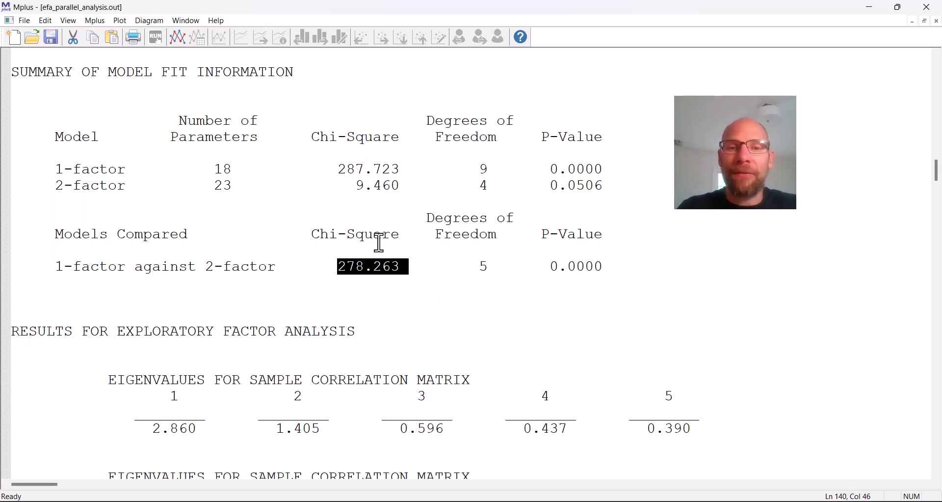
# Review the sample correlation matrix eigenvalues, then the average and 95 percentile eigenvalues from parallel analysis
pyautogui.scroll(-6, 377, 233)
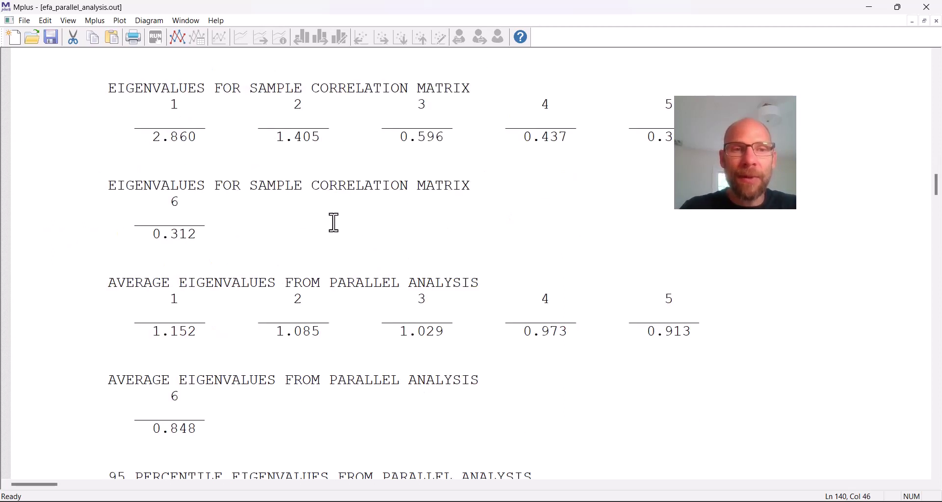
pyautogui.moveTo(143, 139); pyautogui.dragTo(354, 231)
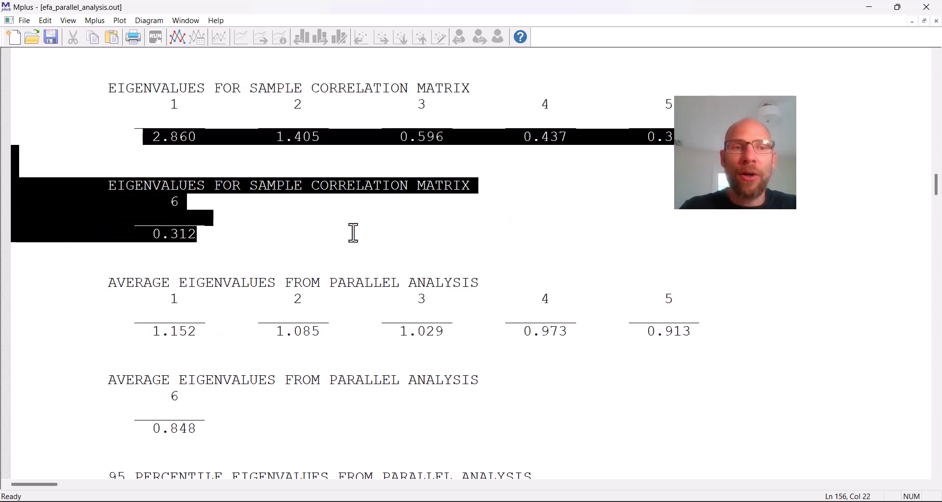
pyautogui.scroll(-2, 246, 210)
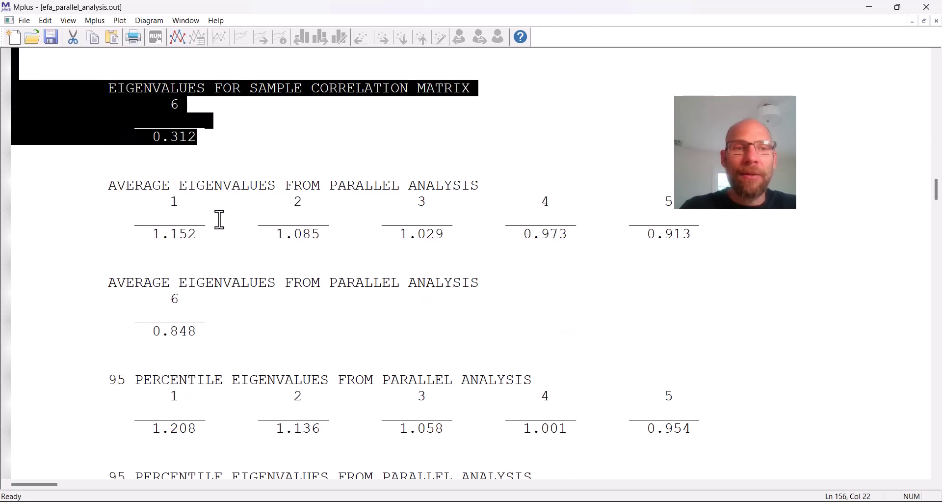
pyautogui.scroll(-2, 158, 231)
pyautogui.moveTo(140, 151); pyautogui.dragTo(396, 238)
pyautogui.moveTo(144, 136); pyautogui.dragTo(257, 246)
pyautogui.scroll(-2, 258, 235)
pyautogui.moveTo(146, 233); pyautogui.dragTo(255, 328)
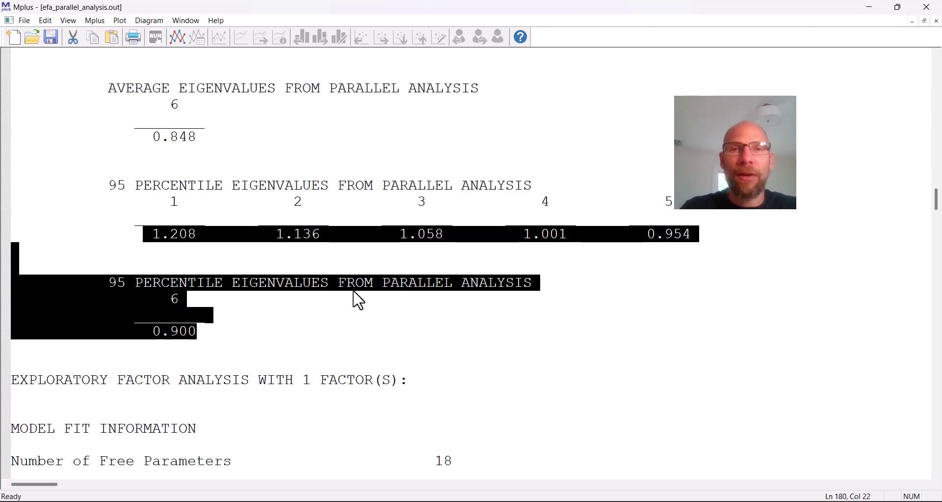
# Review the Bayesian (BIC) and Akaike (AIC) information criteria in the 1-factor model's fit information
pyautogui.scroll(-2, 338, 265)
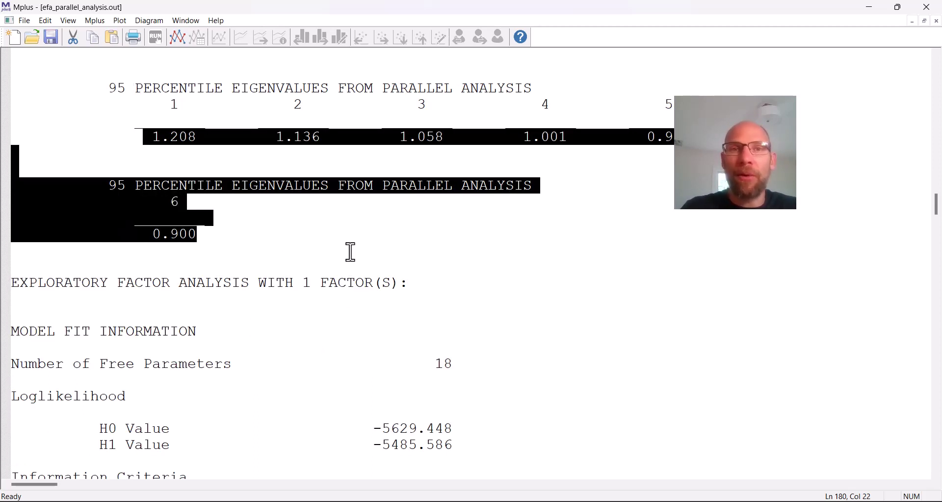
pyautogui.scroll(-4, 343, 221)
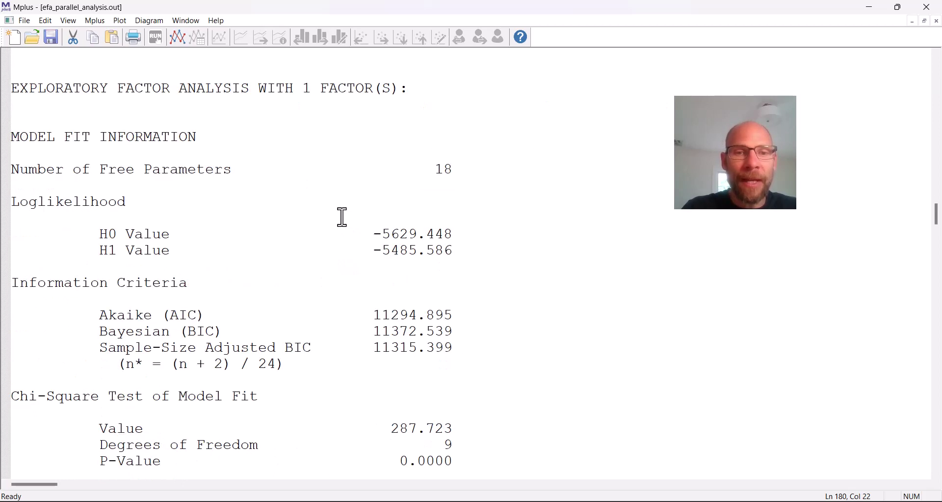
pyautogui.scroll(-2, 342, 212)
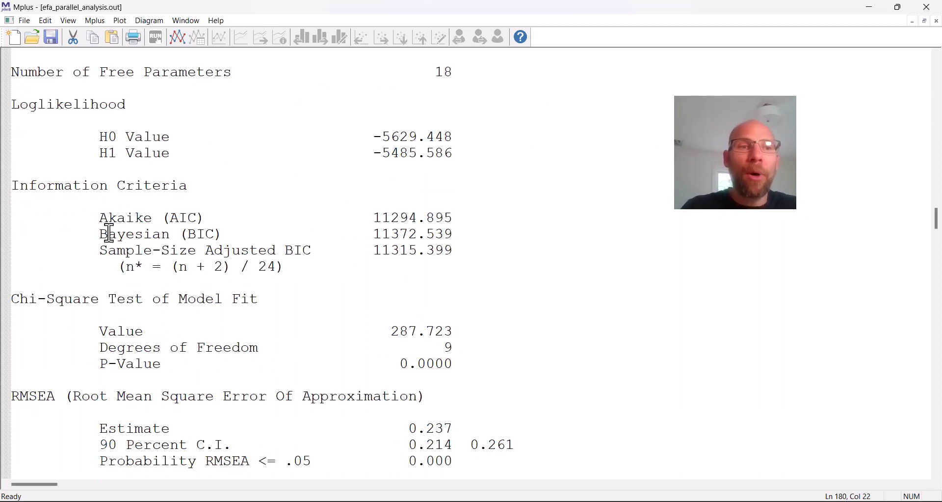
pyautogui.moveTo(100, 240); pyautogui.dragTo(461, 234)
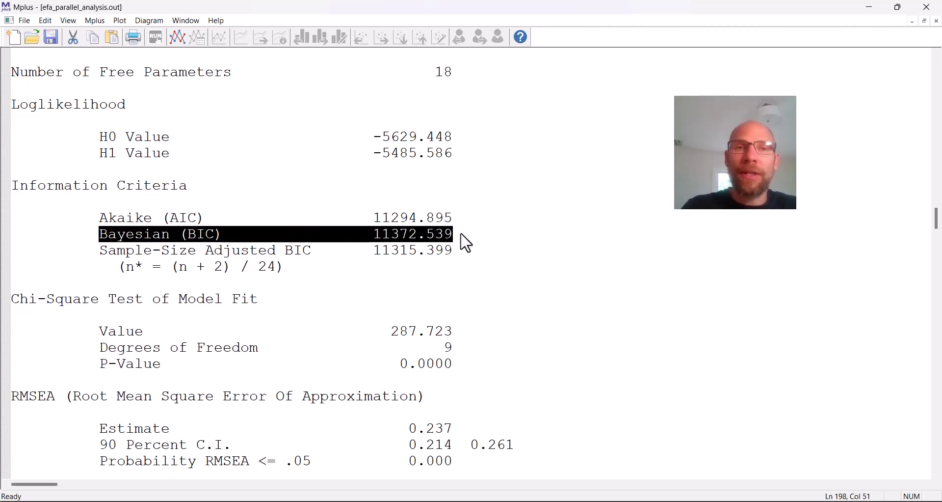
pyautogui.click(102, 218)
pyautogui.moveTo(102, 219); pyautogui.dragTo(473, 221)
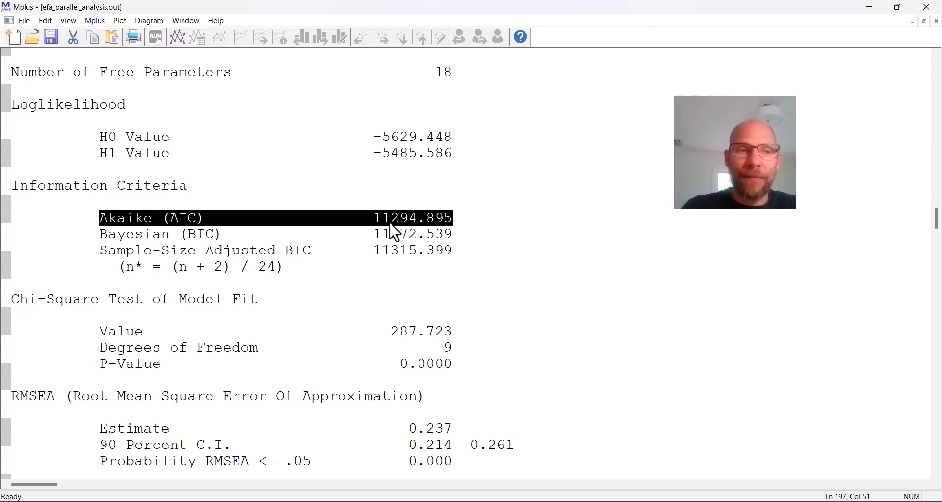
# Examine the RMSEA estimate, CFI/TLI values and SRMR value of the 1-factor model
pyautogui.scroll(-6, 393, 213)
pyautogui.click(456, 137)
pyautogui.moveTo(455, 137); pyautogui.dragTo(100, 138)
pyautogui.moveTo(102, 240); pyautogui.dragTo(459, 252)
pyautogui.moveTo(491, 417); pyautogui.dragTo(84, 412)
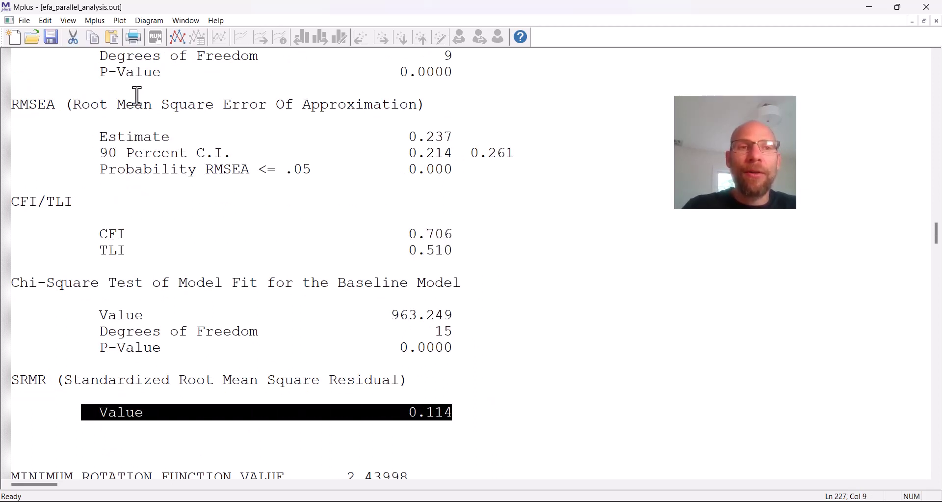
pyautogui.moveTo(100, 137); pyautogui.dragTo(407, 135)
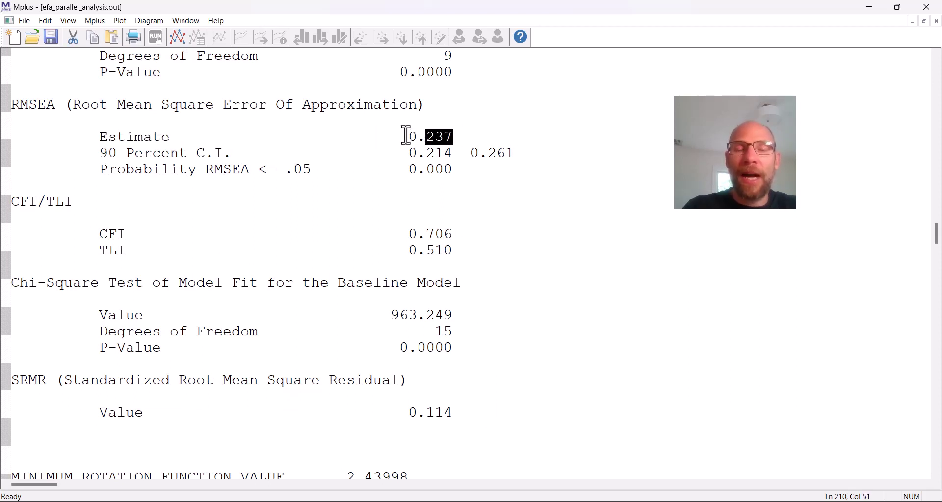
pyautogui.moveTo(451, 250); pyautogui.dragTo(412, 232)
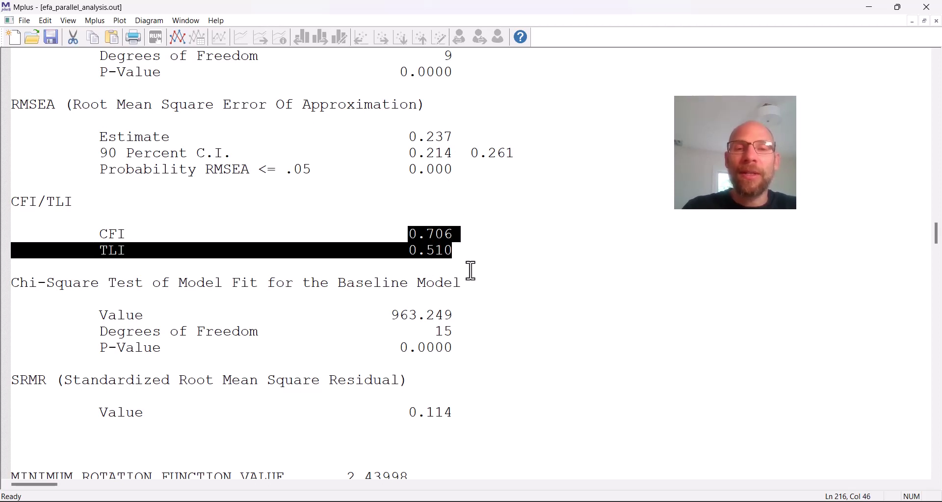
pyautogui.moveTo(466, 413); pyautogui.dragTo(410, 412)
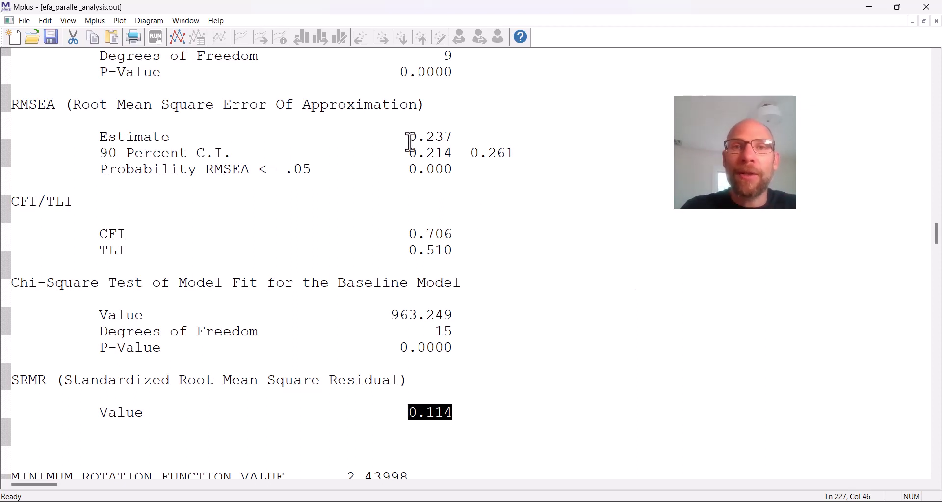
pyautogui.moveTo(406, 138); pyautogui.dragTo(458, 143)
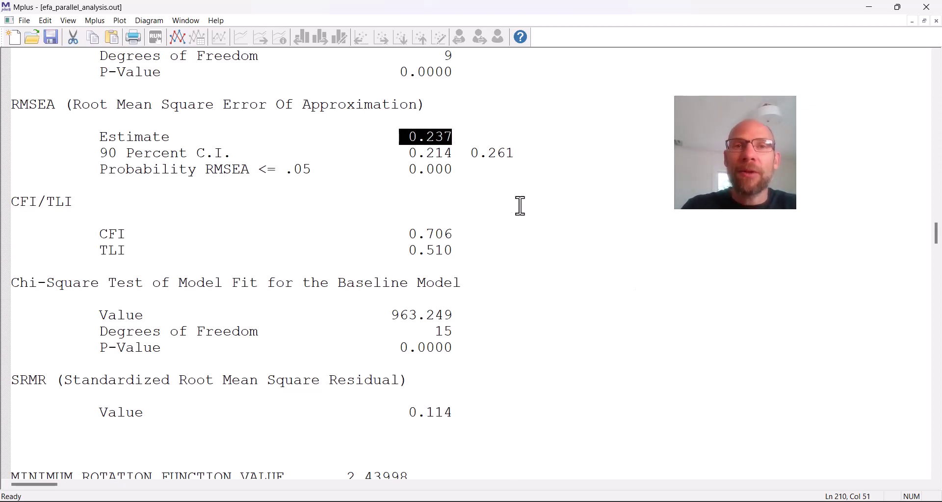
pyautogui.moveTo(408, 234); pyautogui.dragTo(464, 255)
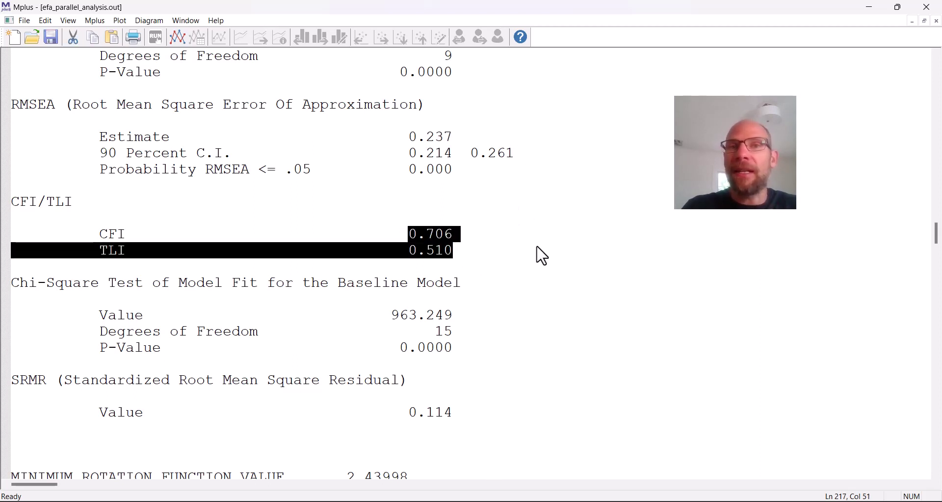
pyautogui.scroll(-2, 480, 388)
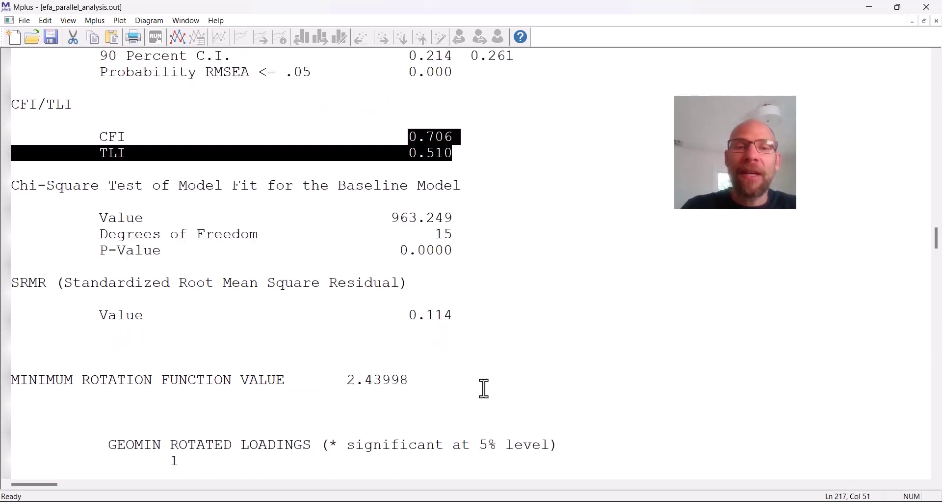
pyautogui.moveTo(461, 319); pyautogui.dragTo(399, 314)
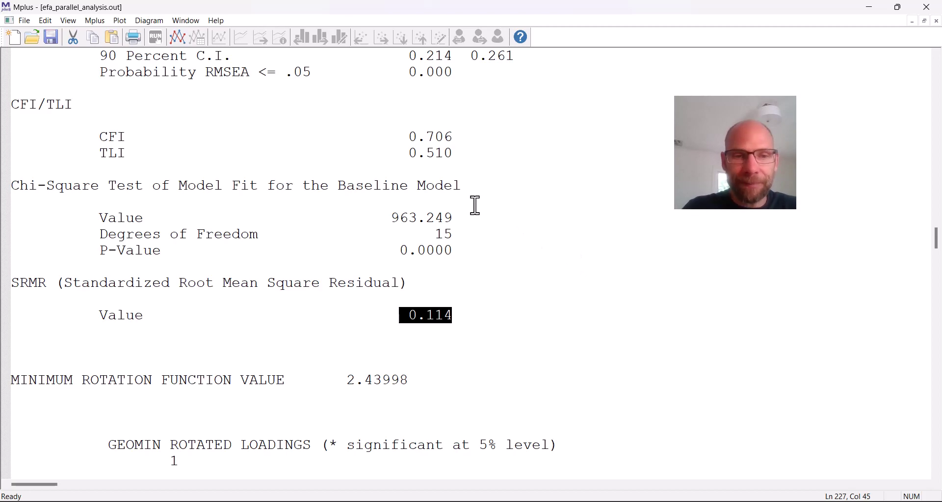
# Go past the 1-factor model's loadings and residual variances and check the AIC of the 2-factor model
pyautogui.scroll(-2, 476, 200)
pyautogui.scroll(-2, 477, 197)
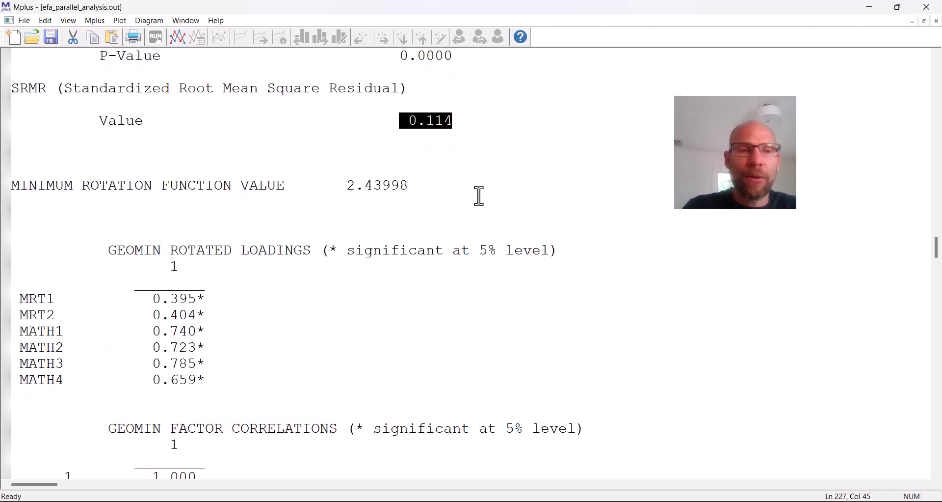
pyautogui.scroll(-4, 479, 193)
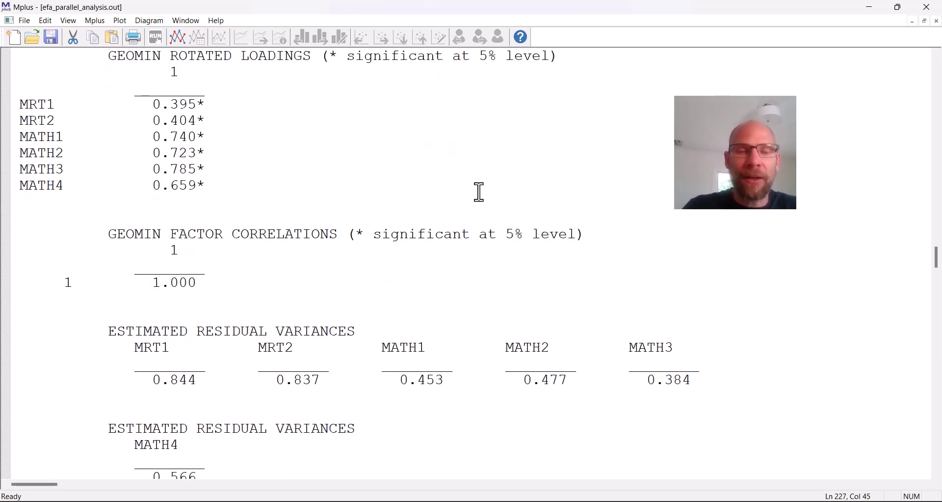
pyautogui.scroll(-16, 481, 191)
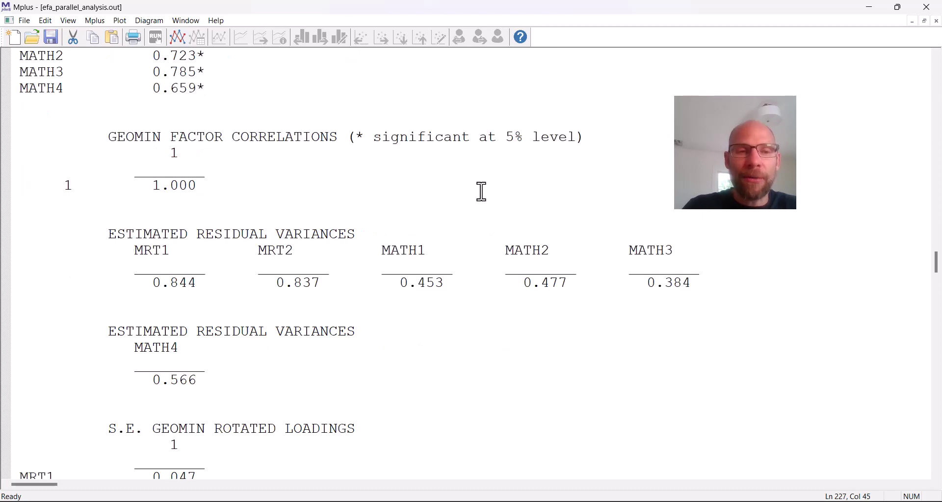
pyautogui.scroll(-13, 483, 190)
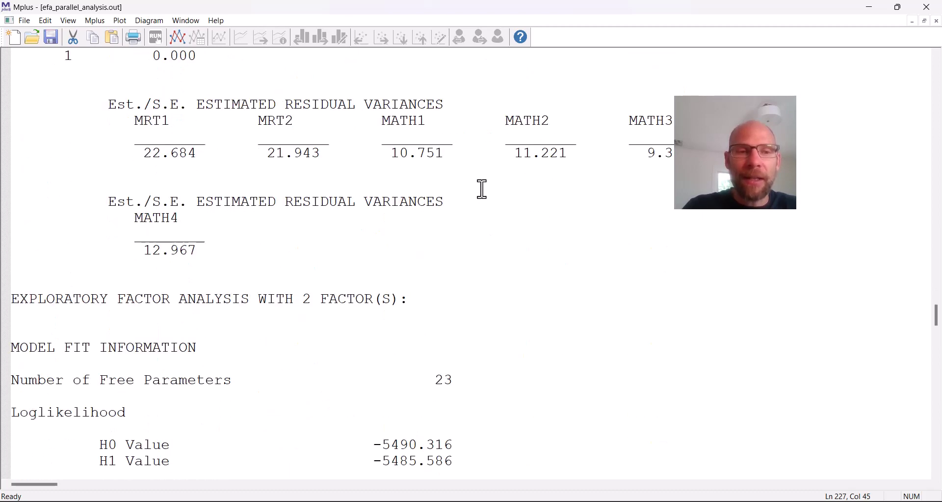
pyautogui.scroll(-4, 481, 188)
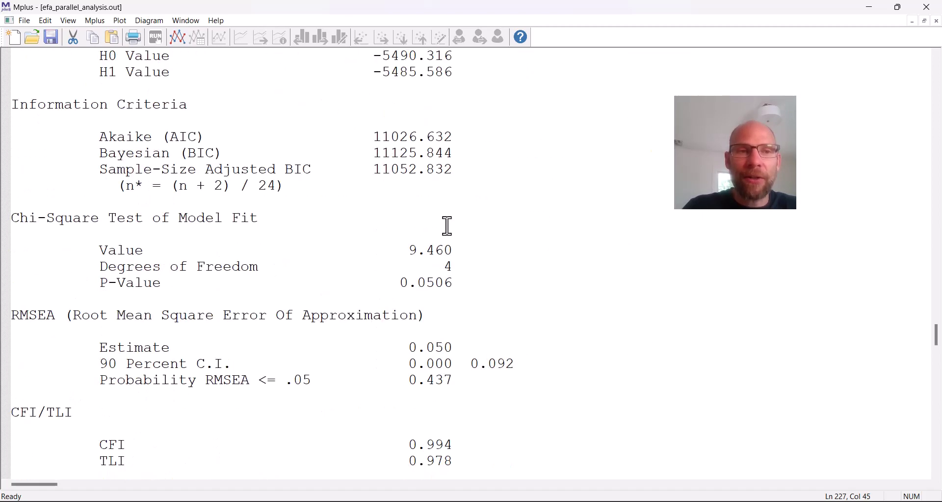
pyautogui.moveTo(374, 139); pyautogui.dragTo(466, 146)
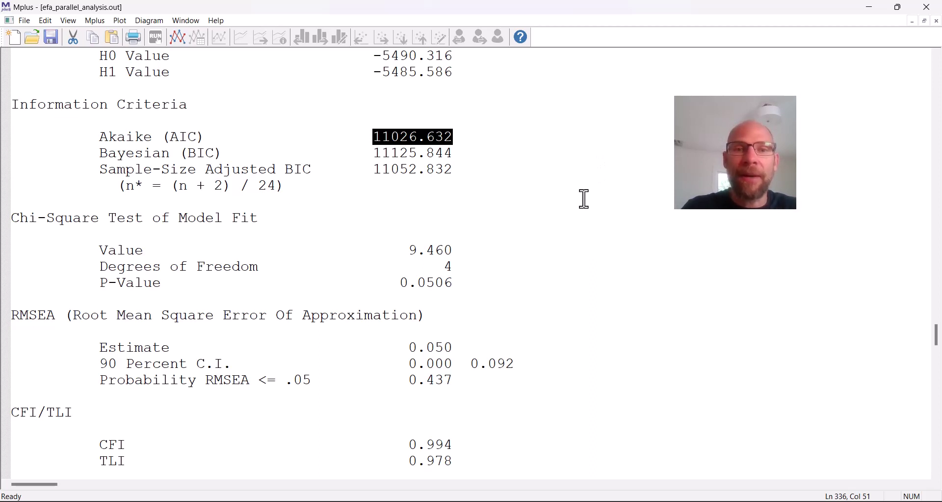
# Examine the RMSEA estimate, CFI/TLI values and SRMR value of the 2-factor model
pyautogui.scroll(-4, 583, 197)
pyautogui.moveTo(409, 153); pyautogui.dragTo(461, 154)
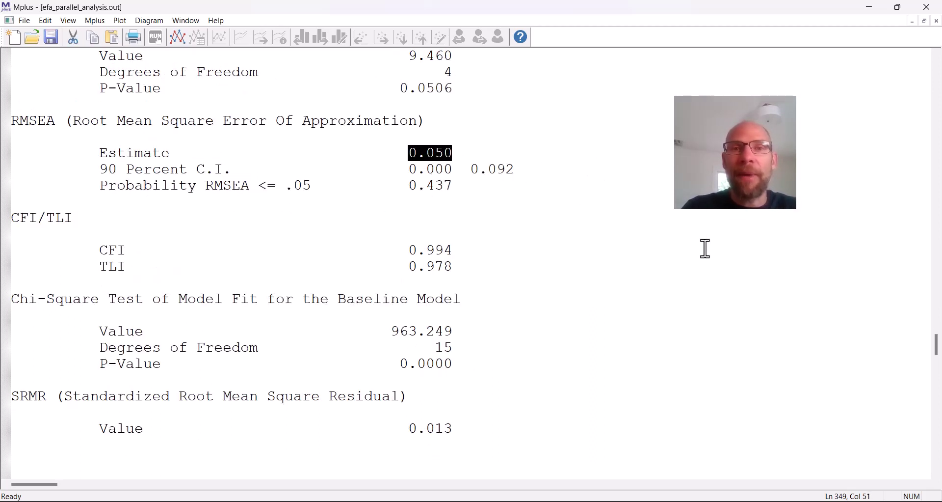
pyautogui.moveTo(498, 273); pyautogui.dragTo(410, 252)
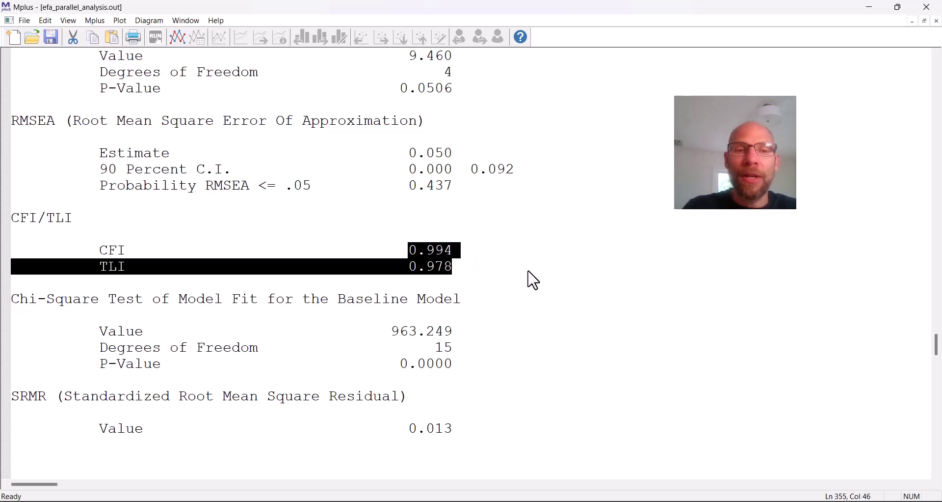
pyautogui.scroll(-2, 529, 276)
pyautogui.moveTo(463, 338); pyautogui.dragTo(399, 333)
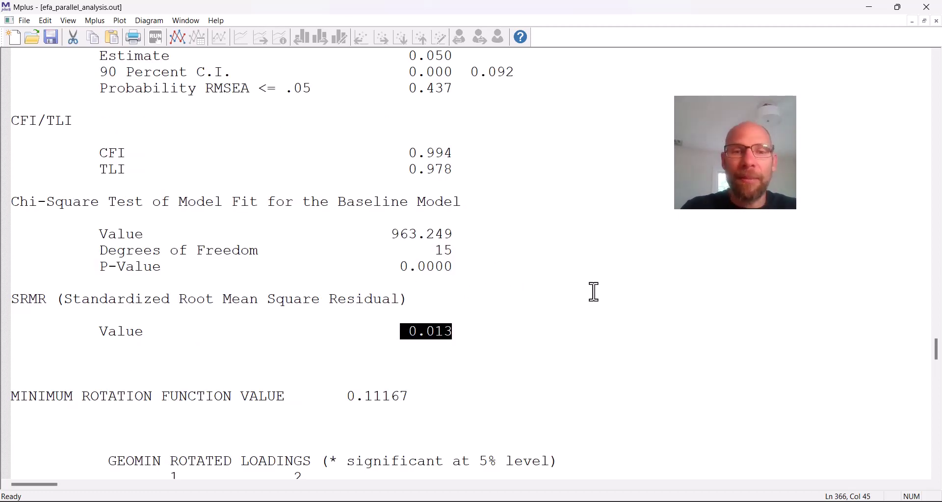
# Inspect the 2-factor model's Geomin rotated loadings for the MRT and MATH variables and the correlation between the two factors
pyautogui.scroll(-4, 593, 292)
pyautogui.scroll(-2, 593, 284)
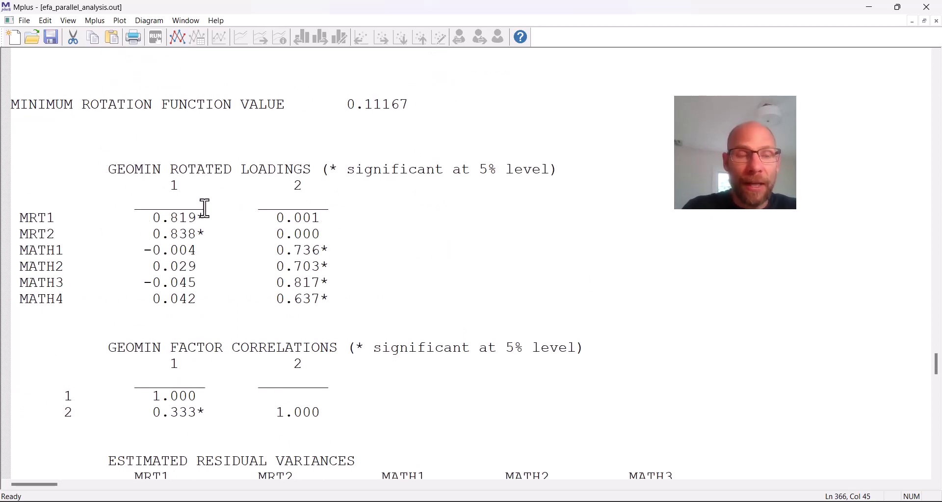
pyautogui.moveTo(23, 219); pyautogui.dragTo(337, 239)
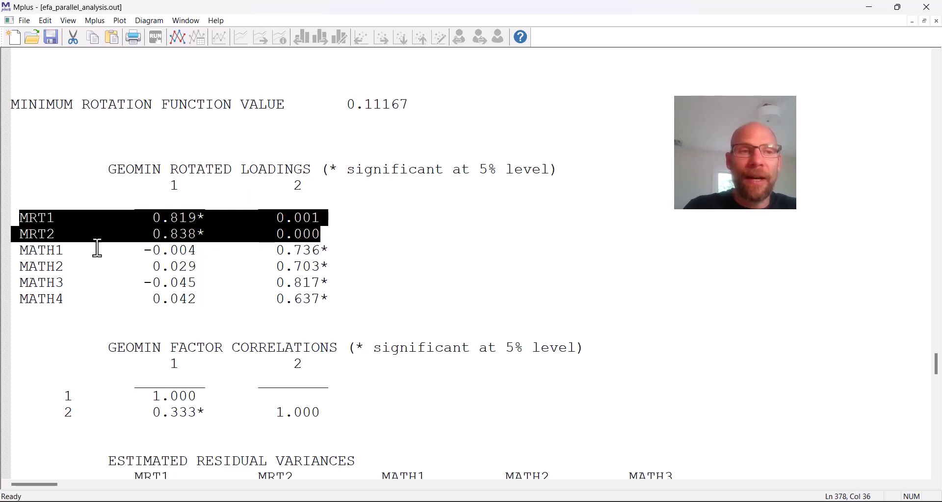
pyautogui.moveTo(21, 250); pyautogui.dragTo(332, 301)
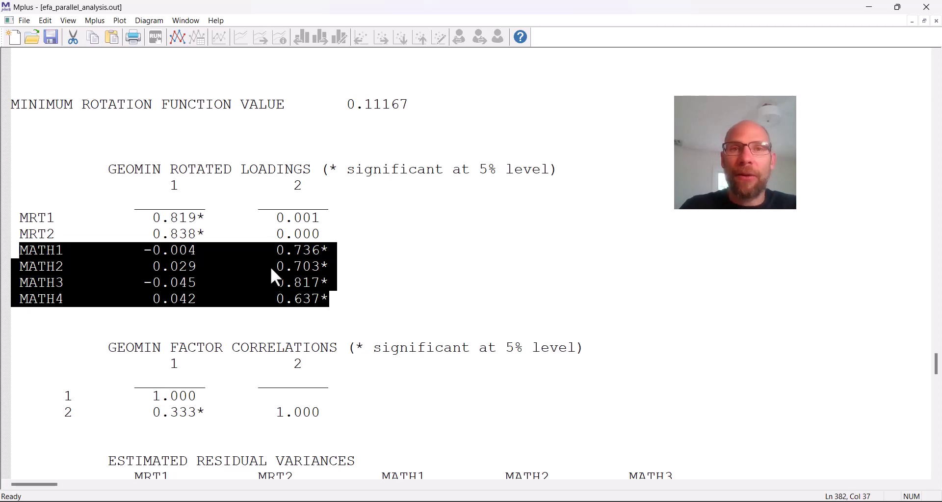
pyautogui.moveTo(153, 414); pyautogui.dragTo(196, 415)
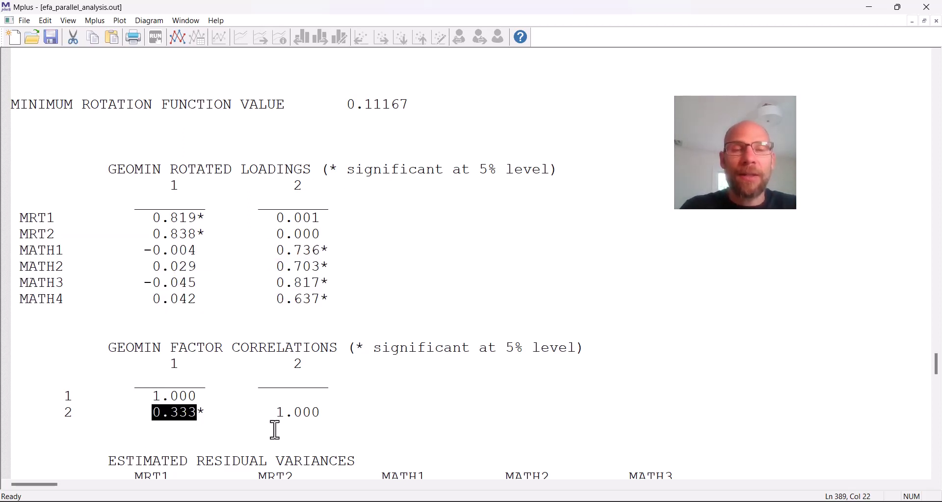